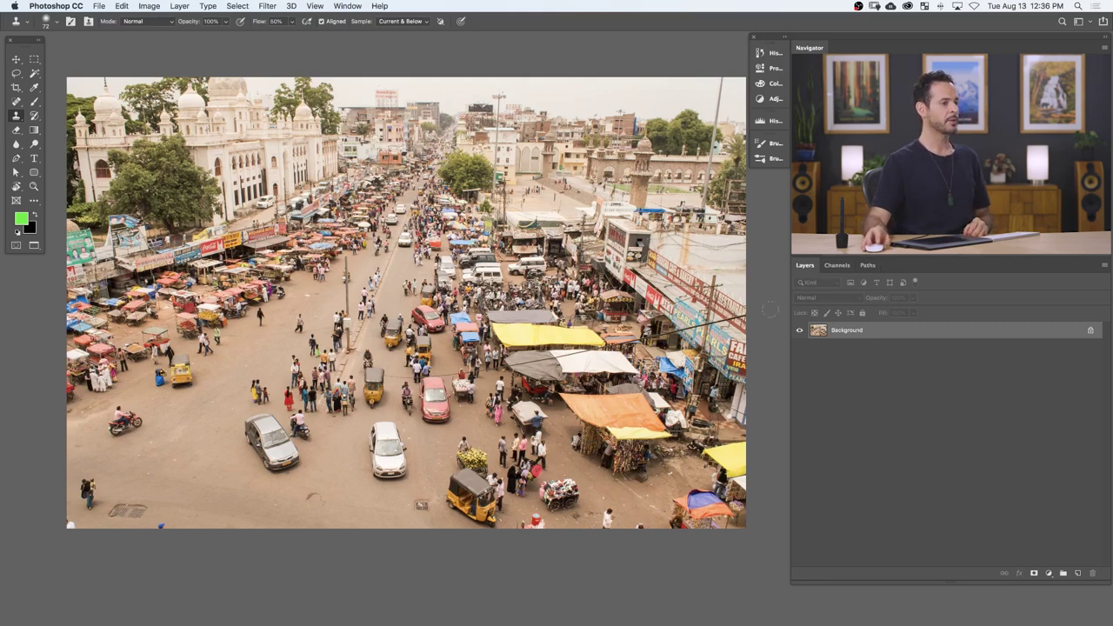
# Unlock the Background layer as Layer 0 and convert it to a Smart Object.
pyautogui.doubleClick(917, 333)
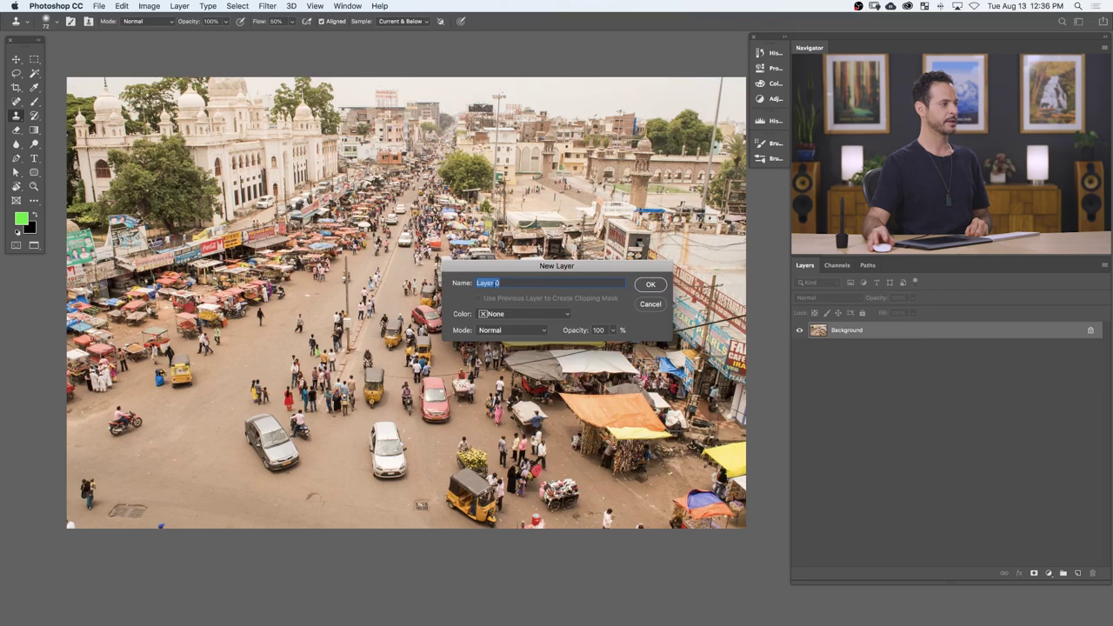
pyautogui.click(651, 284)
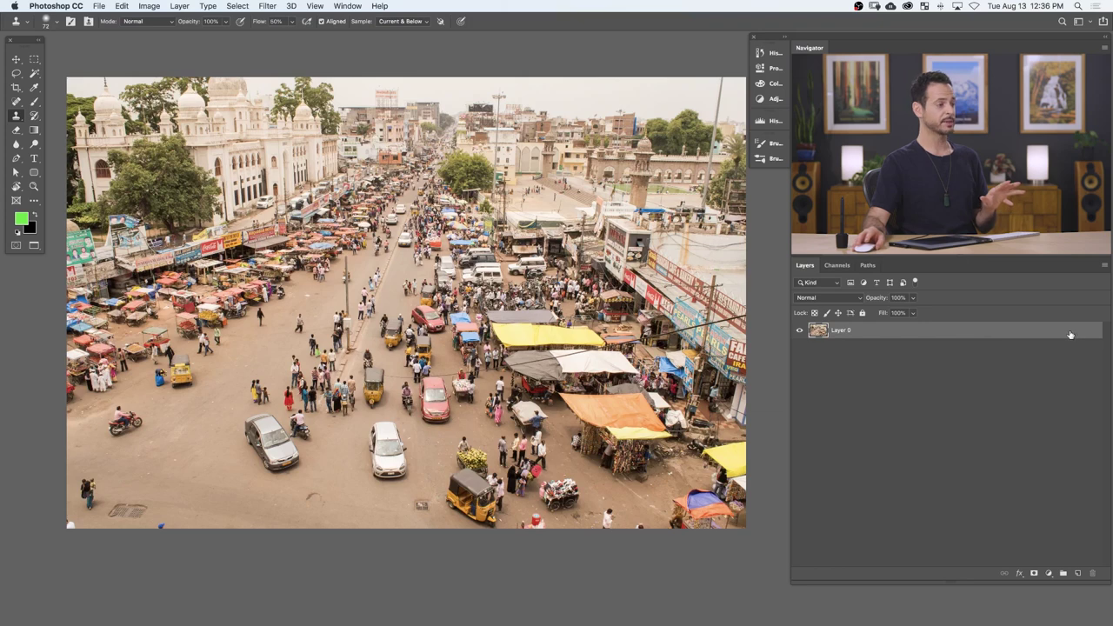
pyautogui.rightClick(895, 335)
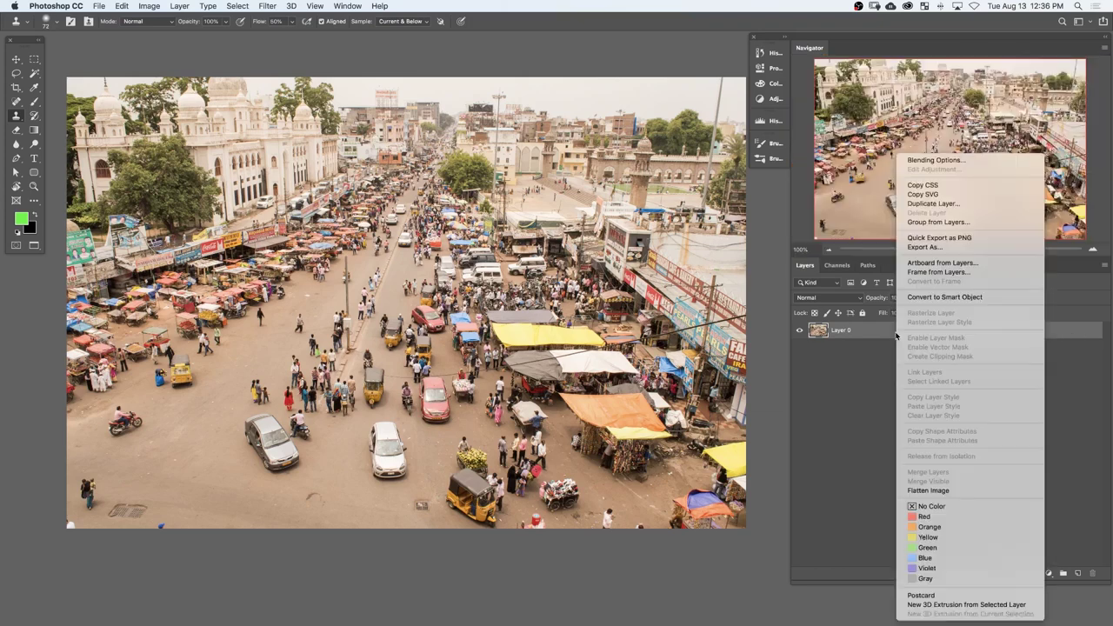
pyautogui.click(926, 297)
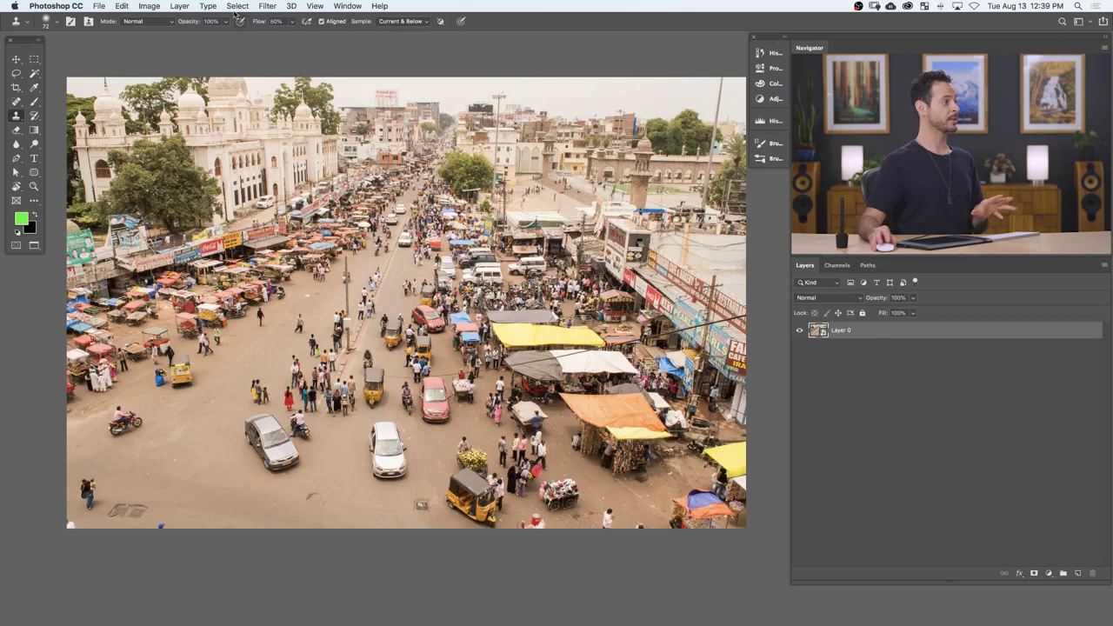
# Add a Tilt-Shift blur from the Blur Gallery filters to Layer 0.
pyautogui.click(269, 7)
pyautogui.moveTo(293, 146)
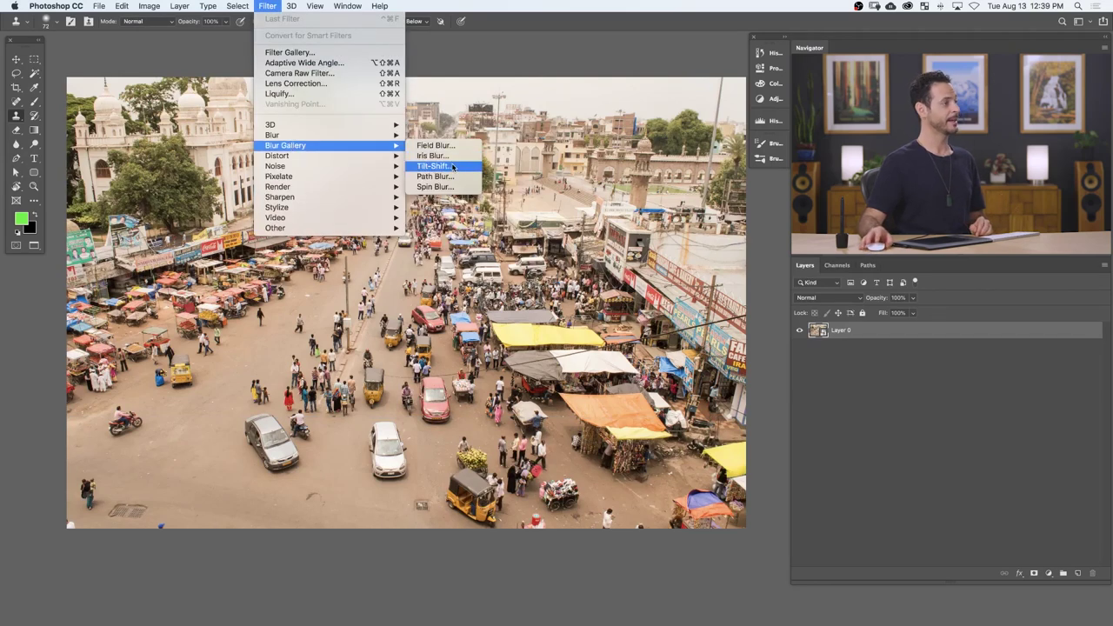
pyautogui.click(453, 166)
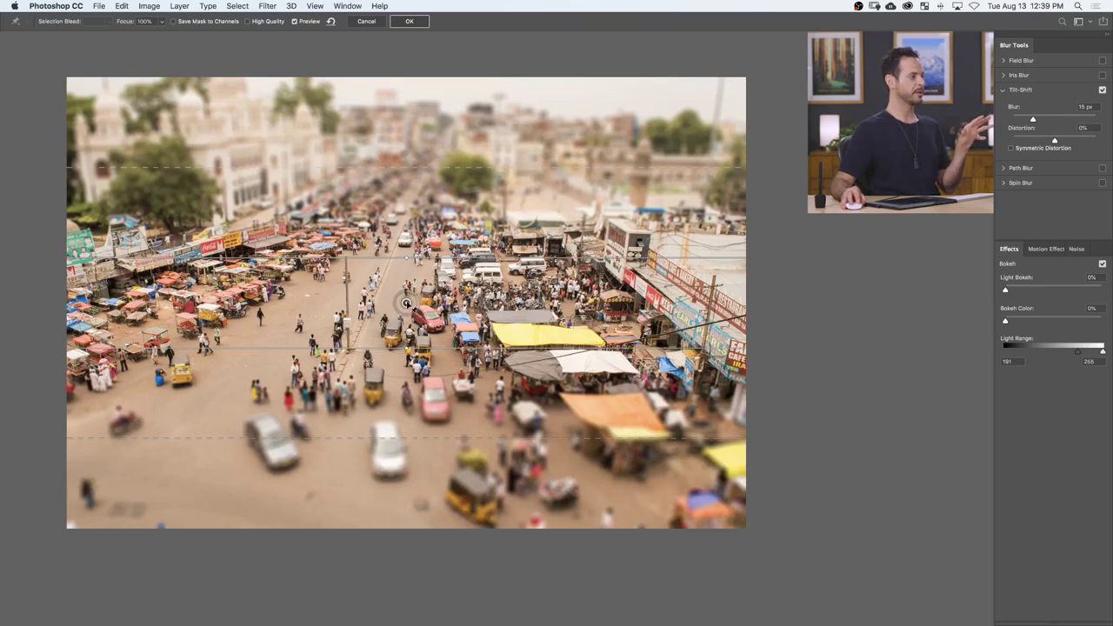
# Try the focus band lower and back near mid-image, and stretch both blur transitions out to the photo's upper and lower edges.
pyautogui.moveTo(405, 303); pyautogui.dragTo(403, 397)
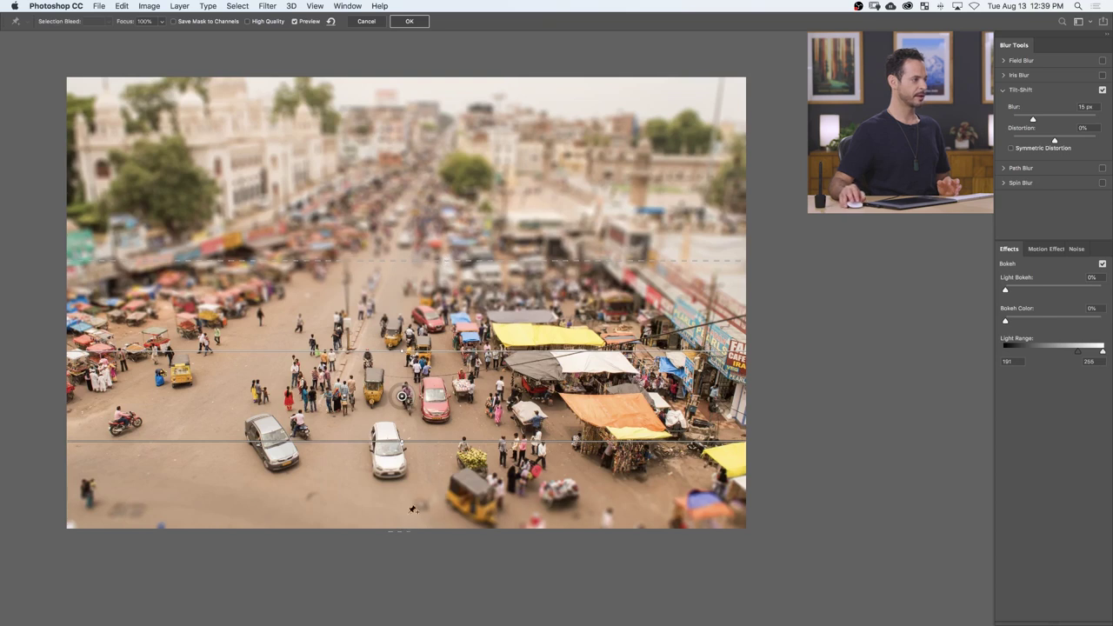
pyautogui.moveTo(402, 397); pyautogui.dragTo(405, 316)
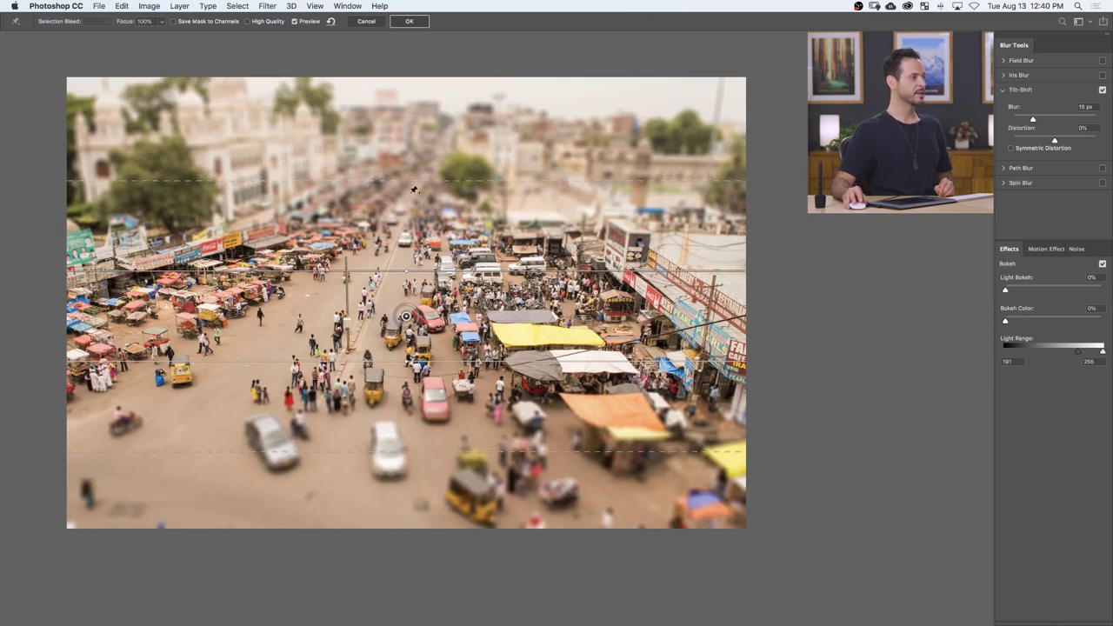
pyautogui.moveTo(413, 183); pyautogui.dragTo(414, 156)
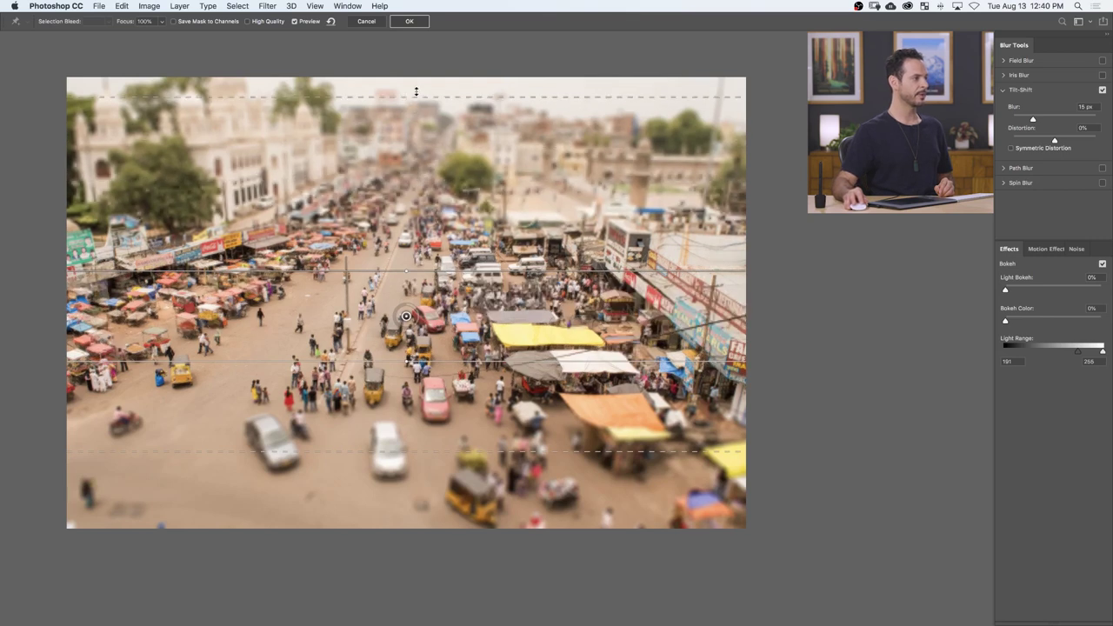
pyautogui.moveTo(415, 80); pyautogui.dragTo(415, 77)
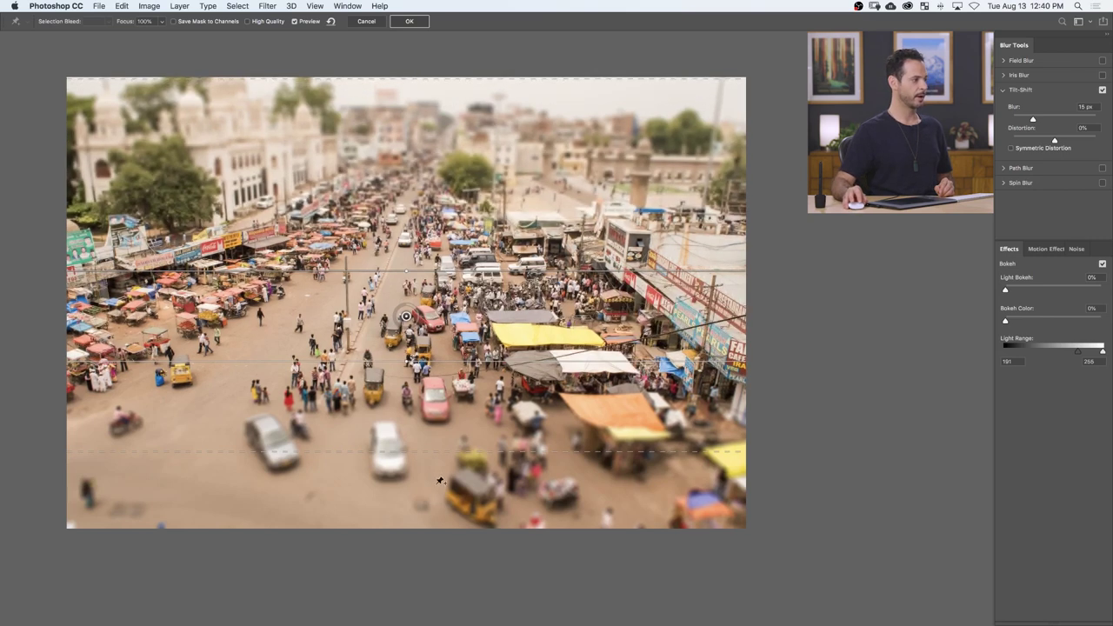
pyautogui.moveTo(441, 452); pyautogui.dragTo(437, 526)
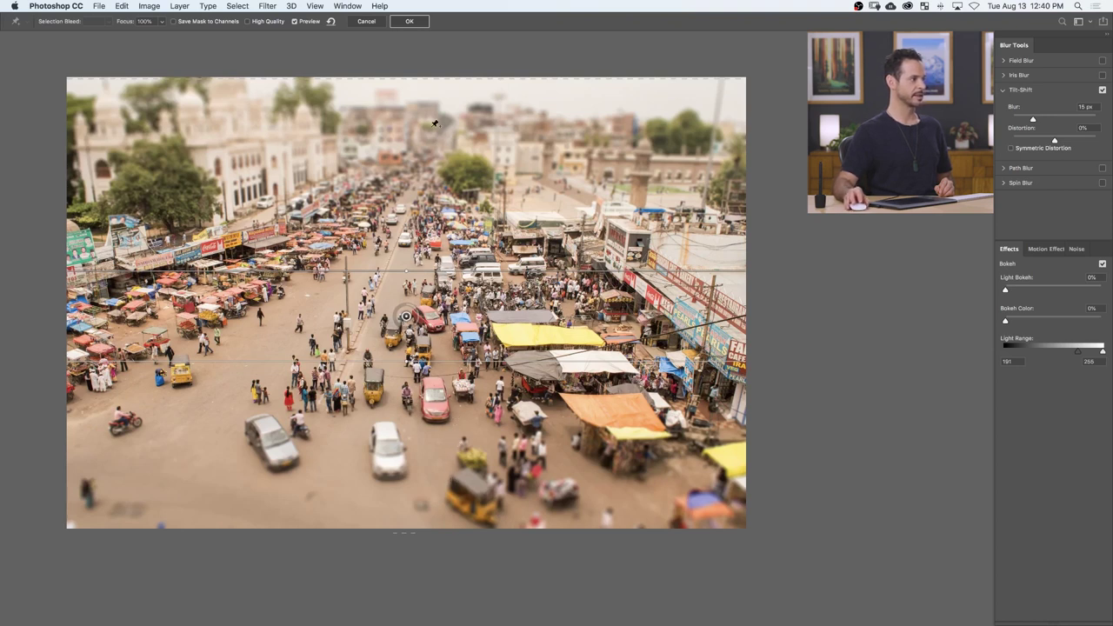
# Try a narrow focus band by pulling both sharp-zone lines and both blur transition lines in toward the centre.
pyautogui.moveTo(441, 271); pyautogui.dragTo(441, 287)
pyautogui.moveTo(445, 361); pyautogui.dragTo(445, 346)
pyautogui.moveTo(477, 520); pyautogui.dragTo(473, 416)
pyautogui.moveTo(447, 93); pyautogui.dragTo(447, 232)
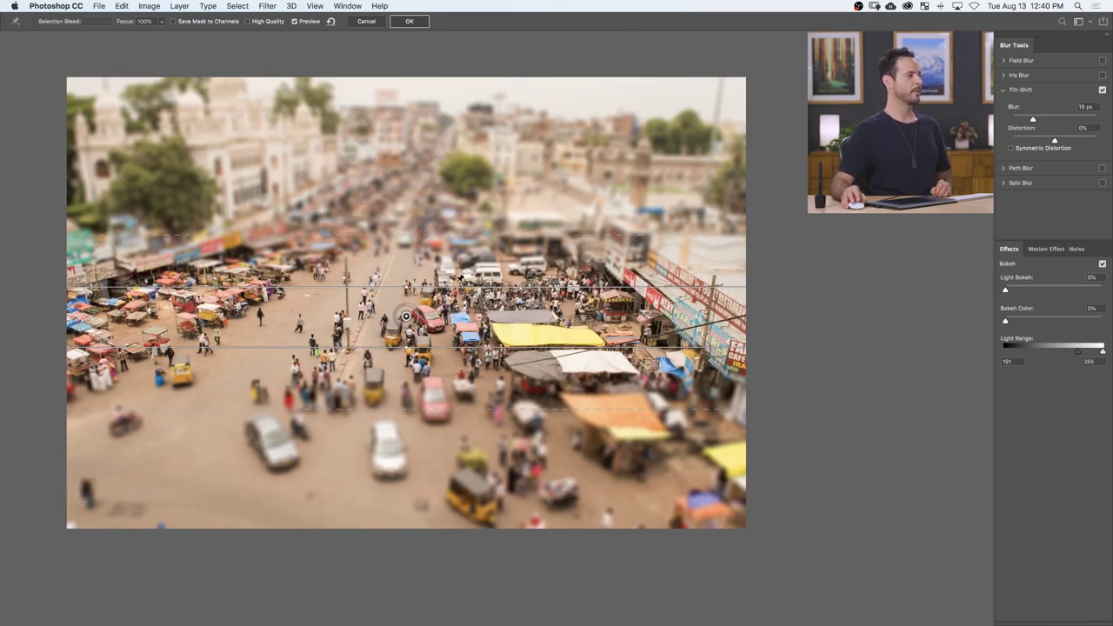
# Widen the sharp zone, extend the upper and lower blur transitions, and move the focus centre down onto the street.
pyautogui.moveTo(453, 215); pyautogui.dragTo(453, 173)
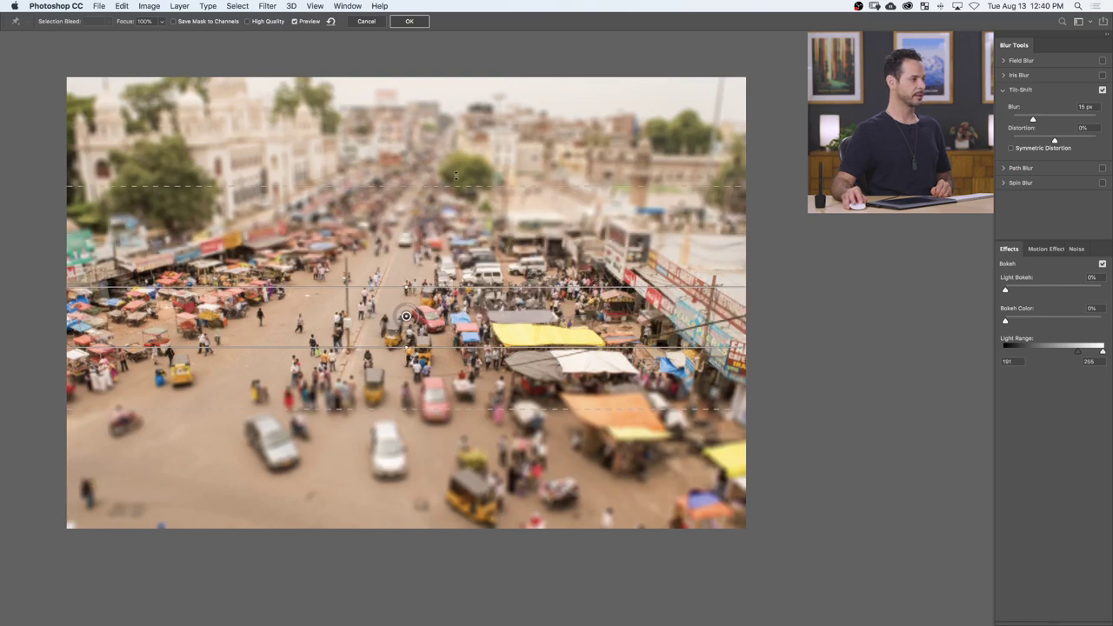
pyautogui.moveTo(453, 285); pyautogui.dragTo(452, 239)
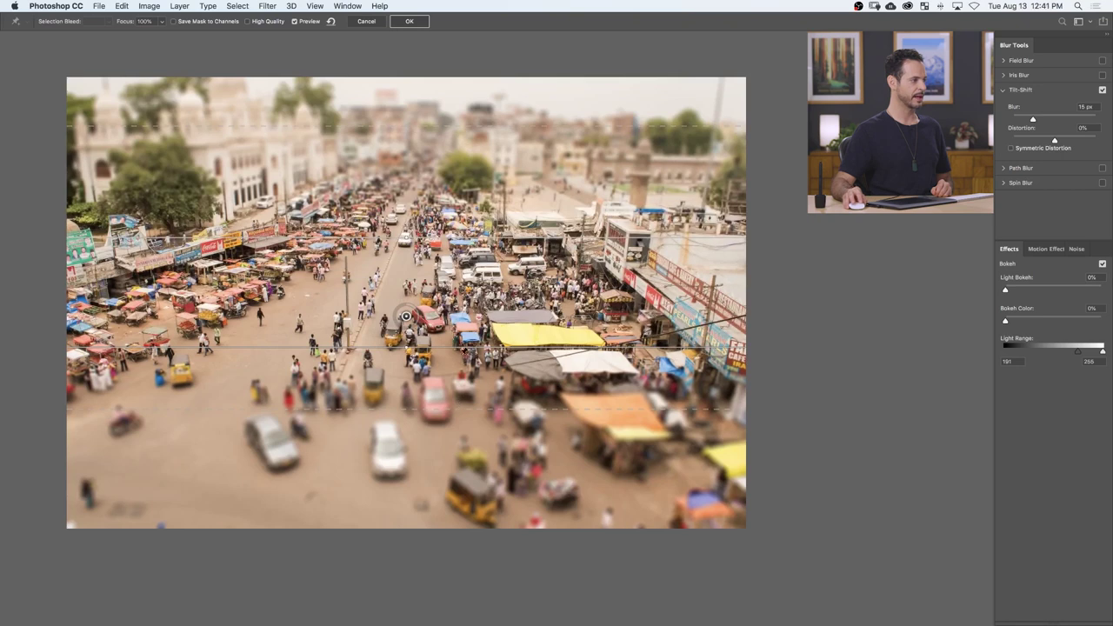
pyautogui.moveTo(465, 348); pyautogui.dragTo(464, 398)
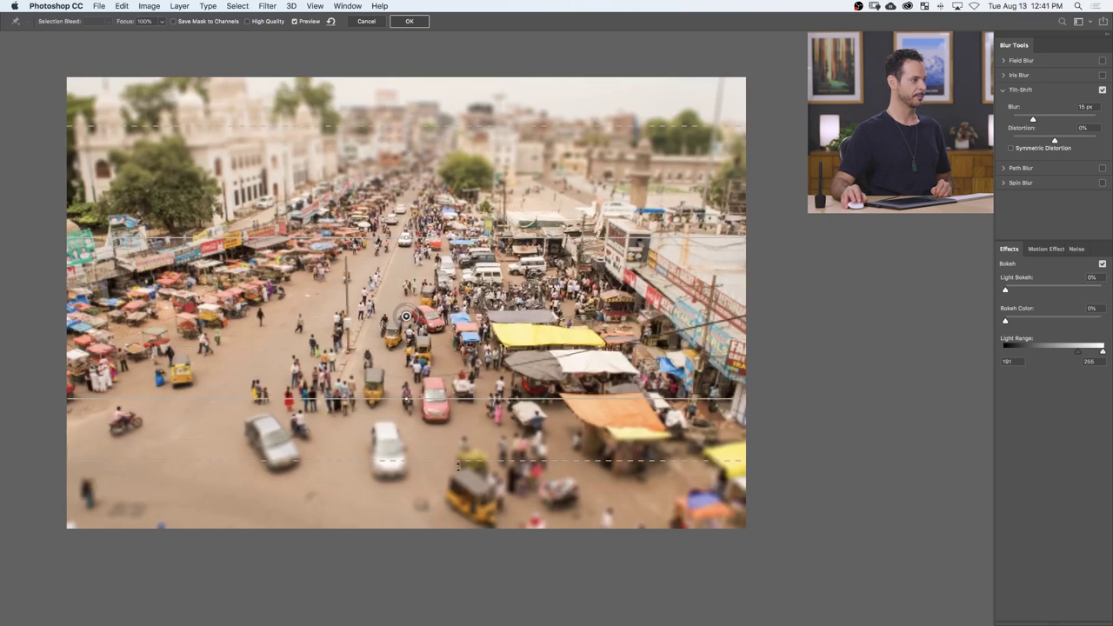
pyautogui.moveTo(464, 460); pyautogui.dragTo(479, 572)
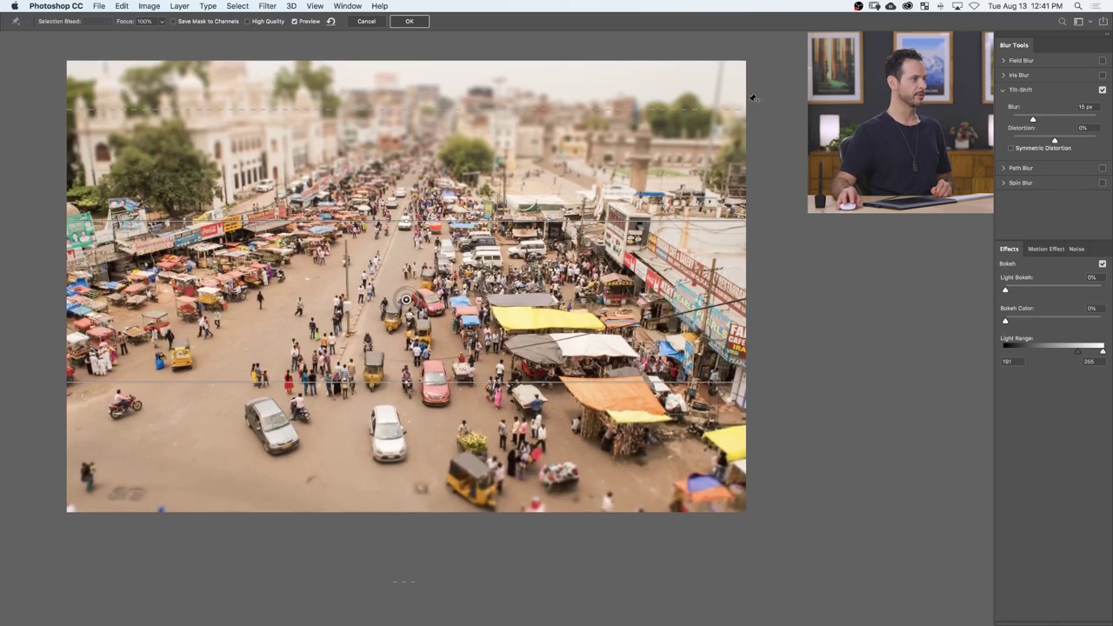
pyautogui.moveTo(743, 111); pyautogui.dragTo(743, 65)
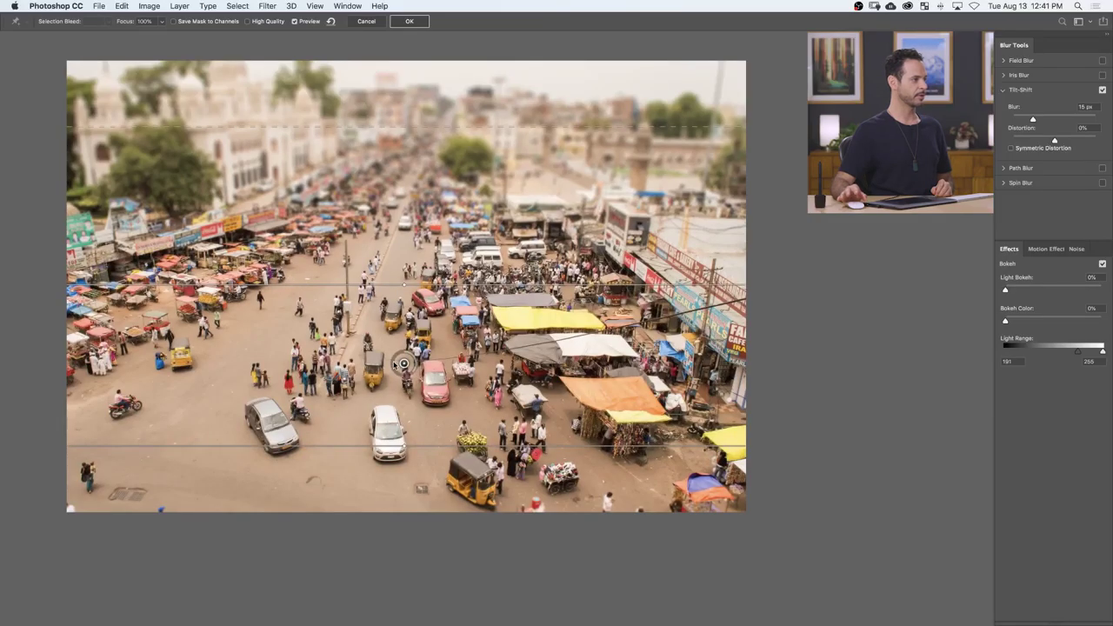
# Try a 68 px tilt-shift blur and settle on a blur strength of 12 px.
pyautogui.moveTo(418, 374); pyautogui.dragTo(393, 370)
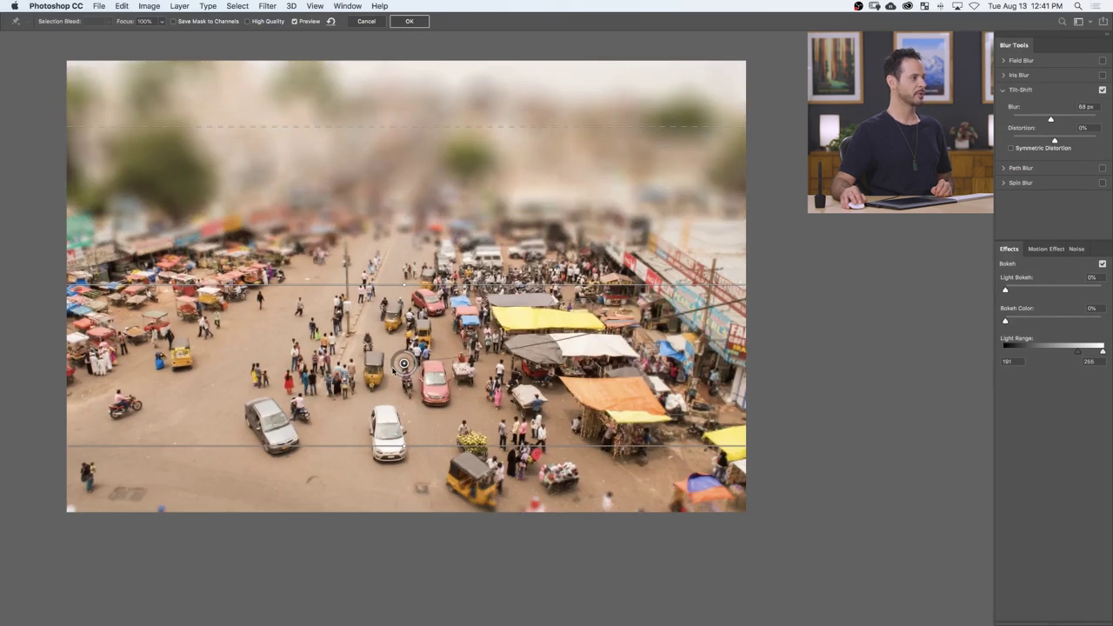
pyautogui.moveTo(395, 373); pyautogui.dragTo(422, 373)
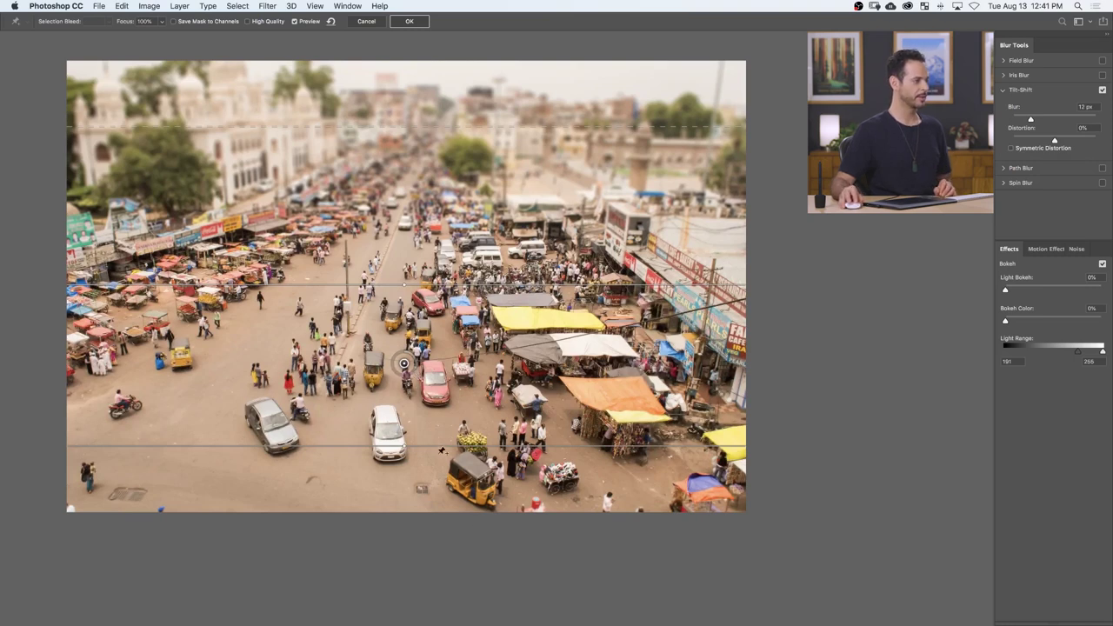
# Fine-tune the focus band, centring it just beside the lower red car and raising its lower sharp-zone line to the white car.
pyautogui.moveTo(430, 446); pyautogui.dragTo(429, 428)
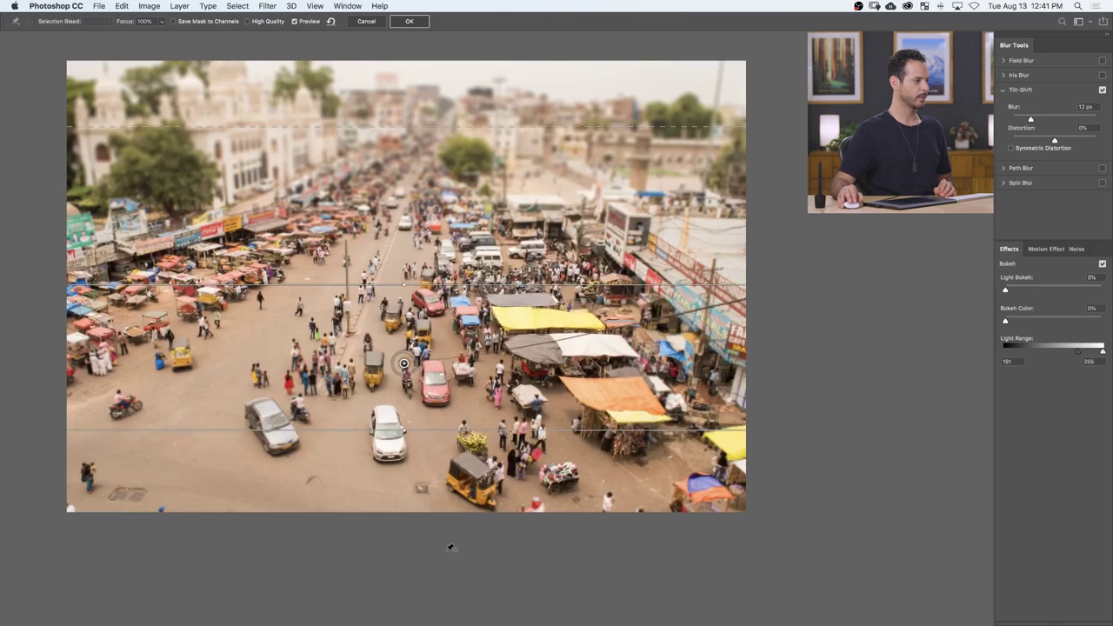
pyautogui.moveTo(405, 363); pyautogui.dragTo(406, 283)
pyautogui.moveTo(397, 550); pyautogui.dragTo(400, 545)
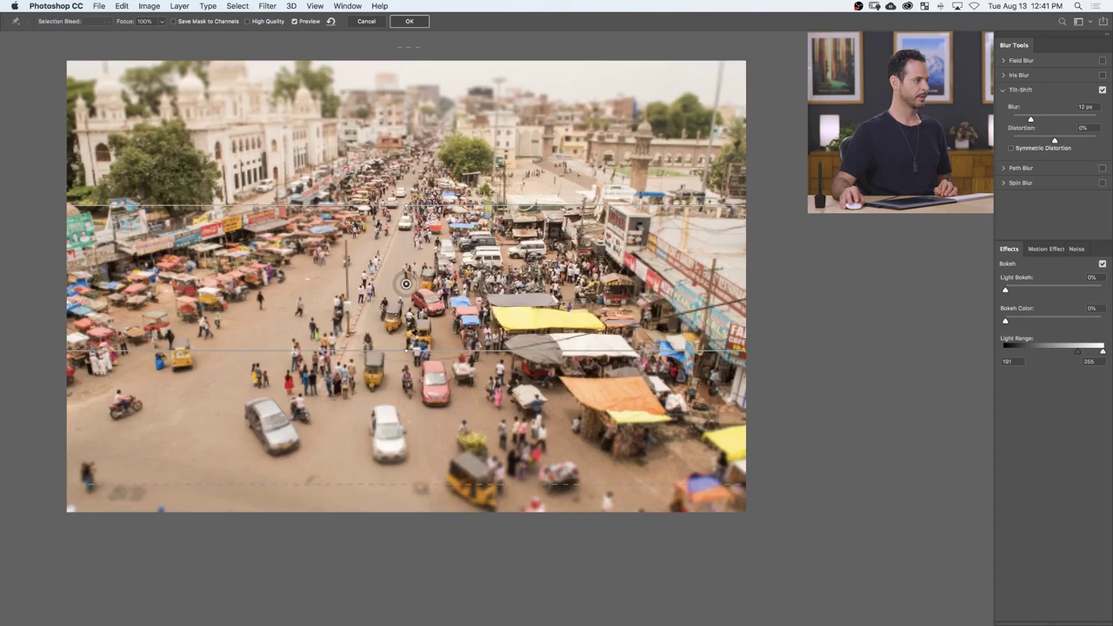
pyautogui.moveTo(406, 284); pyautogui.dragTo(406, 365)
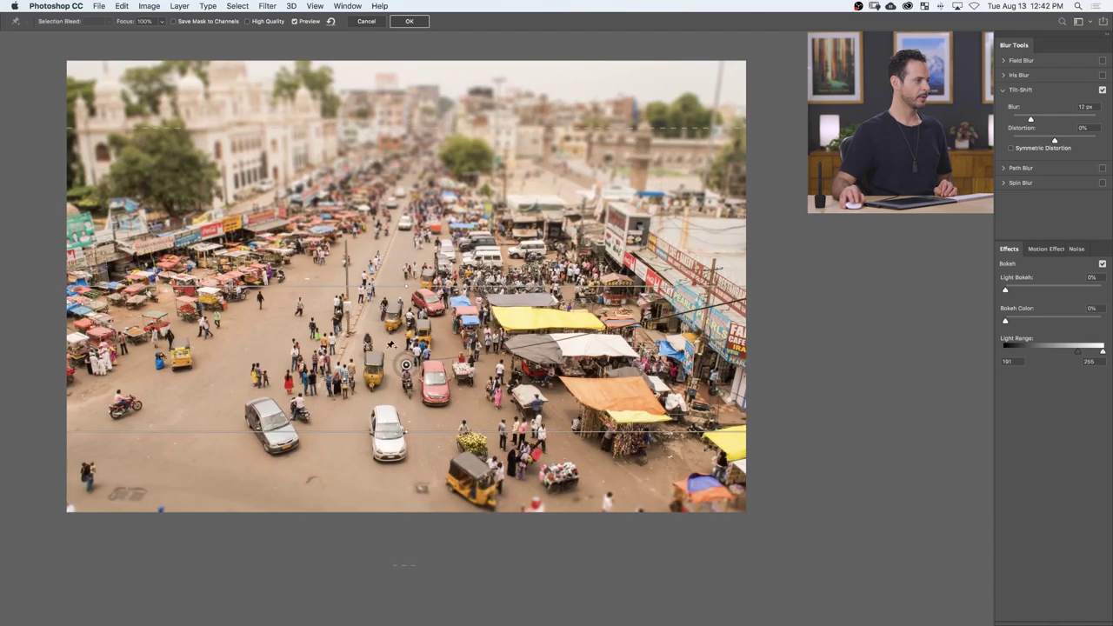
pyautogui.moveTo(406, 365); pyautogui.dragTo(406, 375)
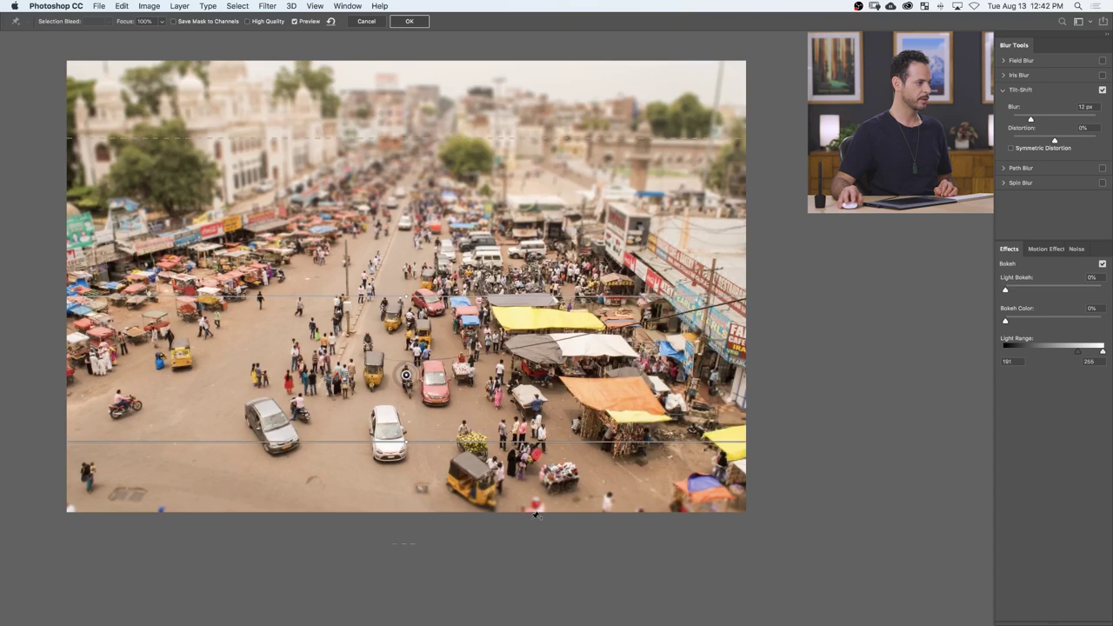
pyautogui.moveTo(438, 440); pyautogui.dragTo(437, 416)
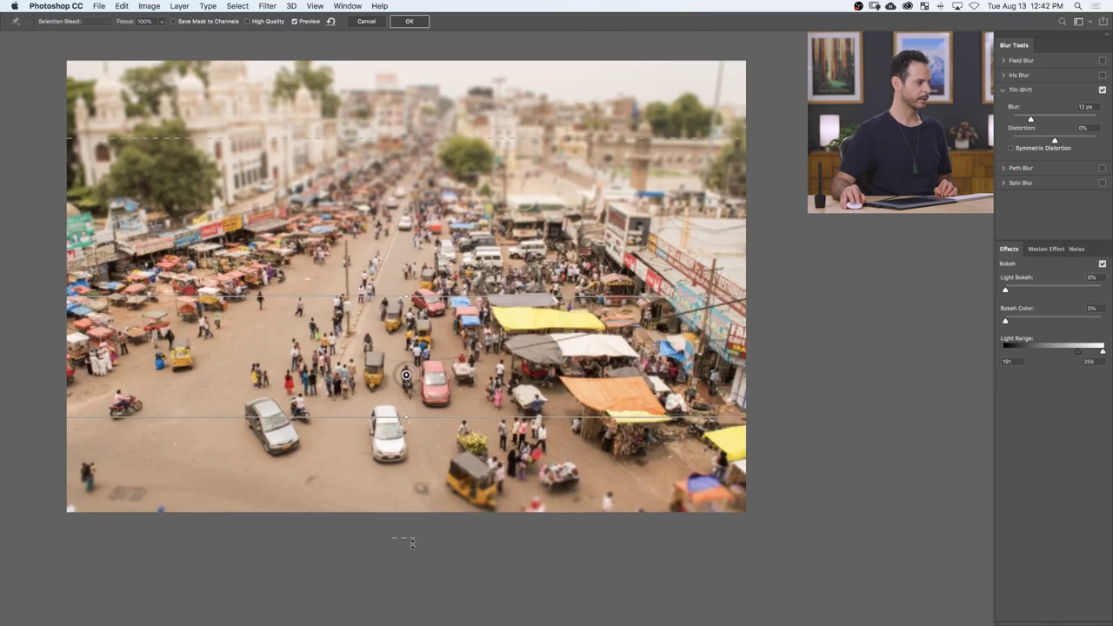
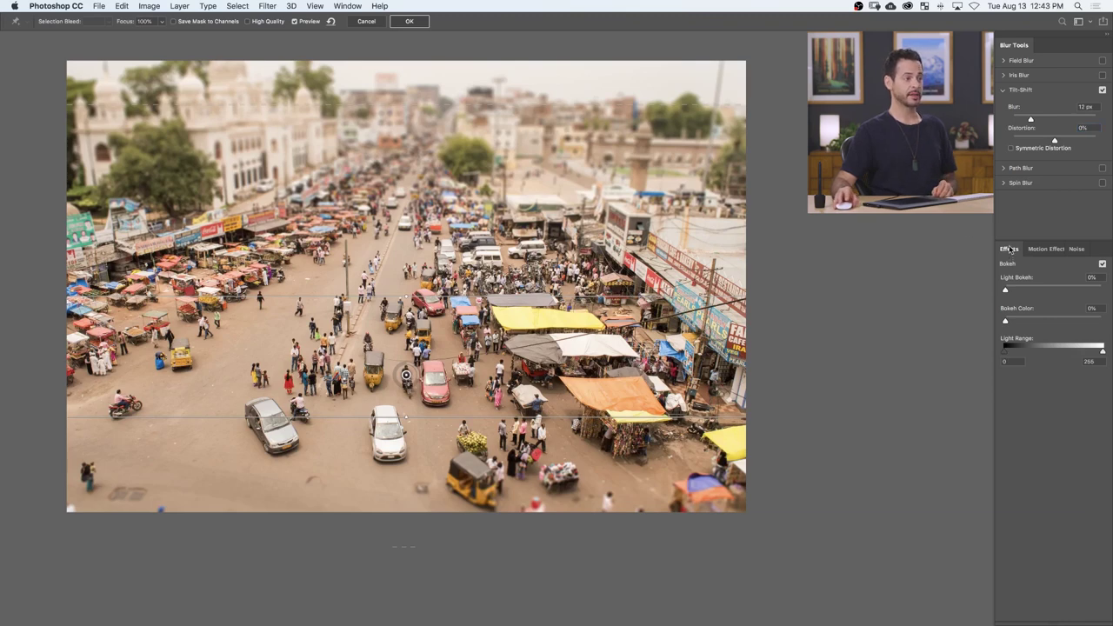
# Try the Light Bokeh effect, leave it at 0%, and check the Motion Effects settings.
pyautogui.moveTo(1009, 290)
pyautogui.mouseDown()
pyautogui.moveTo(1037, 288)
pyautogui.moveTo(1008, 288)
pyautogui.mouseUp()
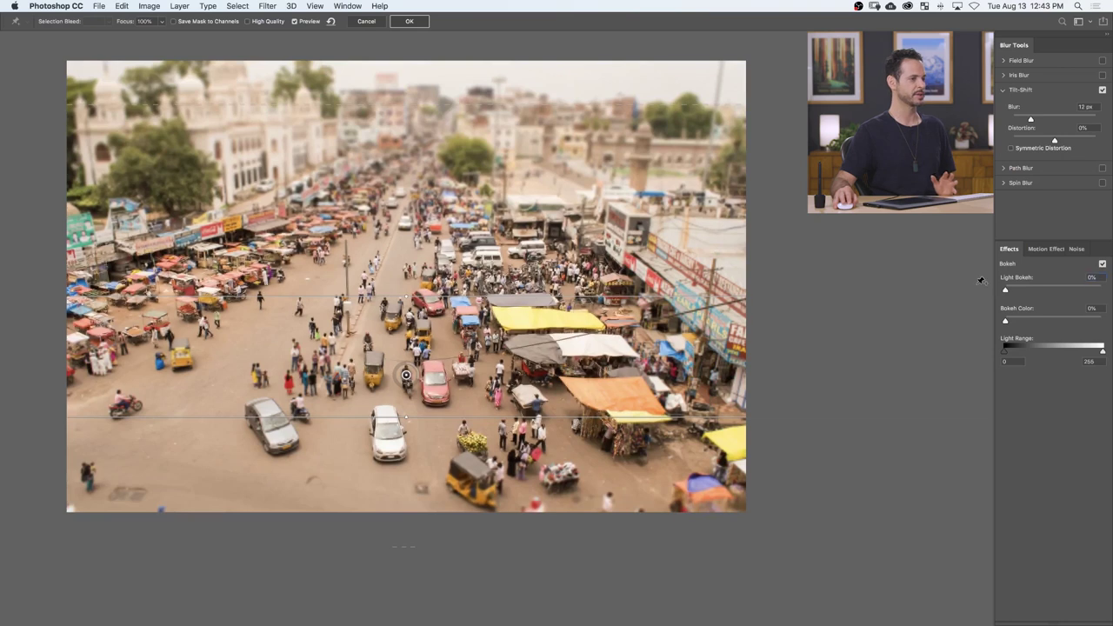
pyautogui.click(1046, 250)
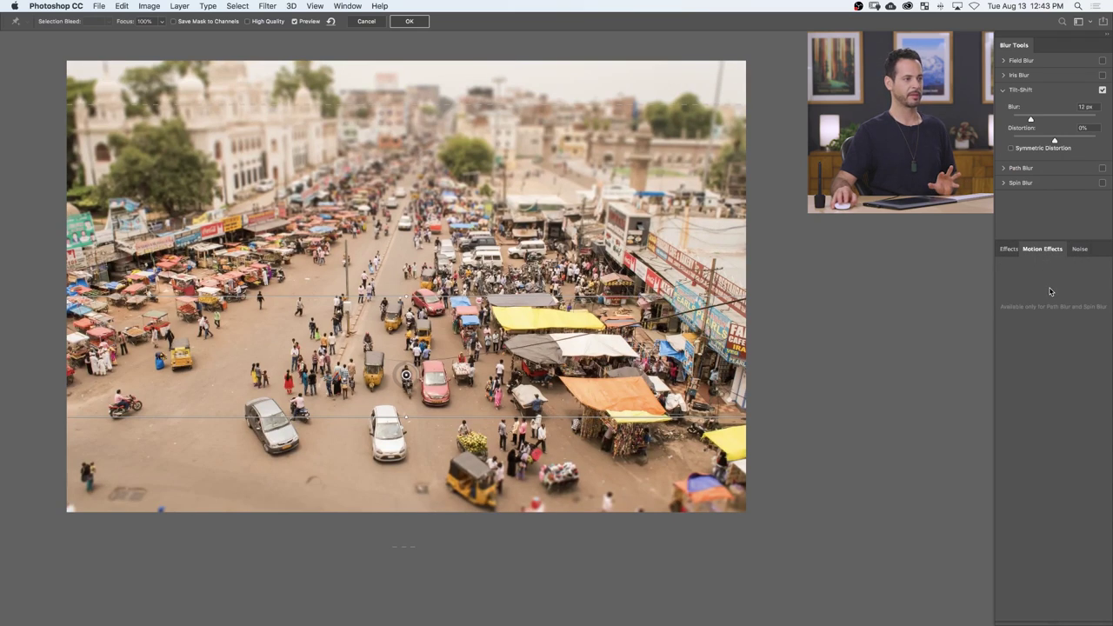
# Set the blur's grain noise to 8.47% amount, 13% size and 24% roughness, judging it close up on the blurred area.
pyautogui.click(1080, 249)
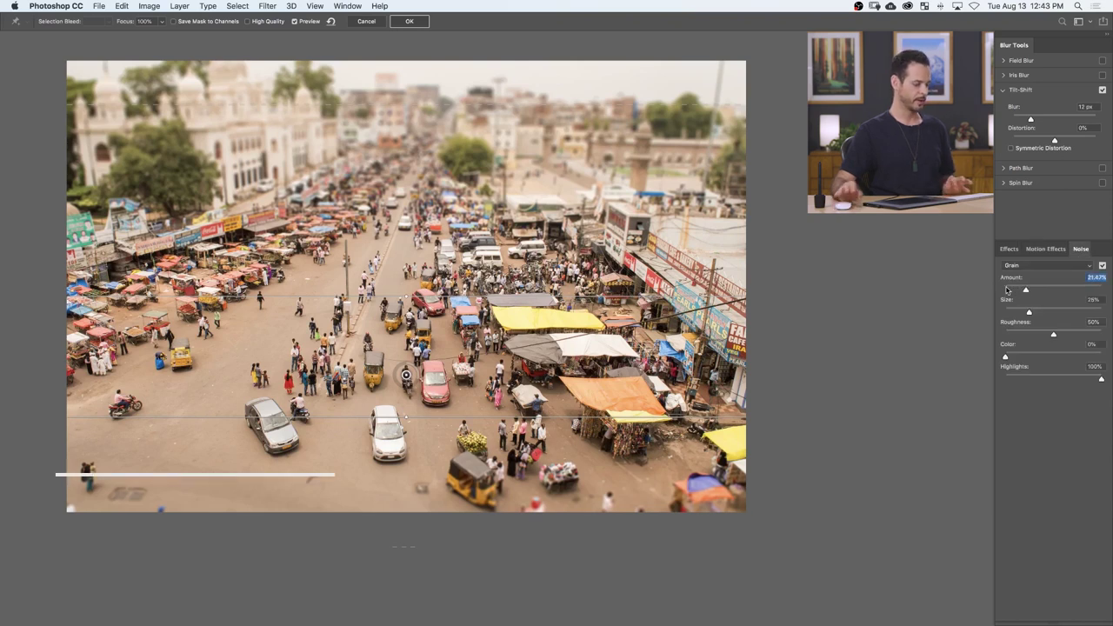
pyautogui.press('super+plus')
pyautogui.press('super+plus')
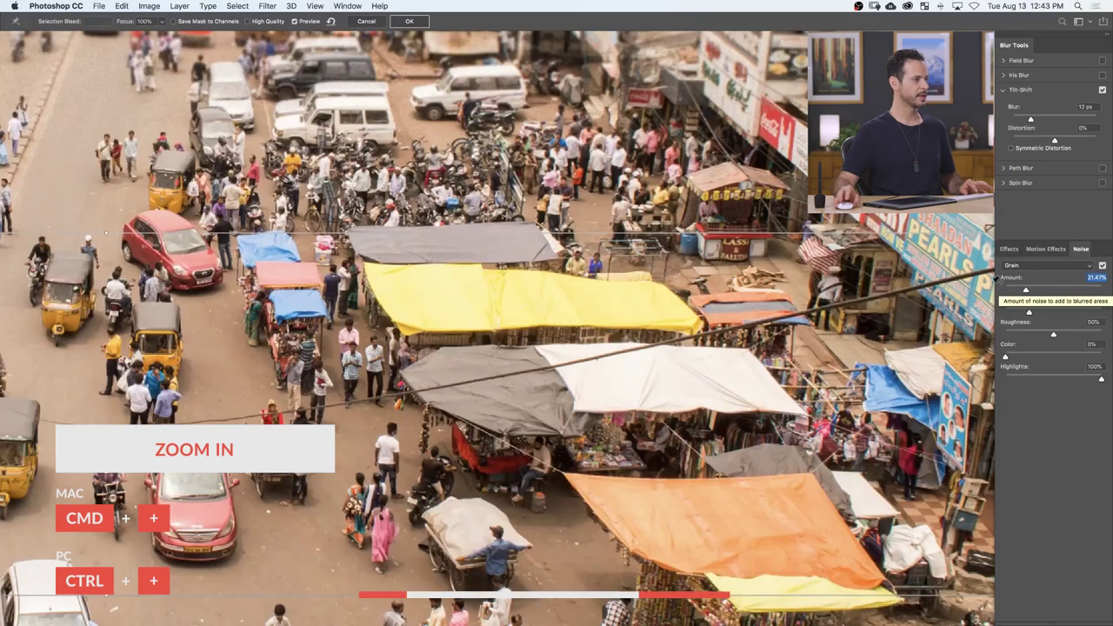
pyautogui.press('space')
pyautogui.moveTo(437, 158); pyautogui.dragTo(515, 432)
pyautogui.moveTo(422, 358); pyautogui.dragTo(578, 417)
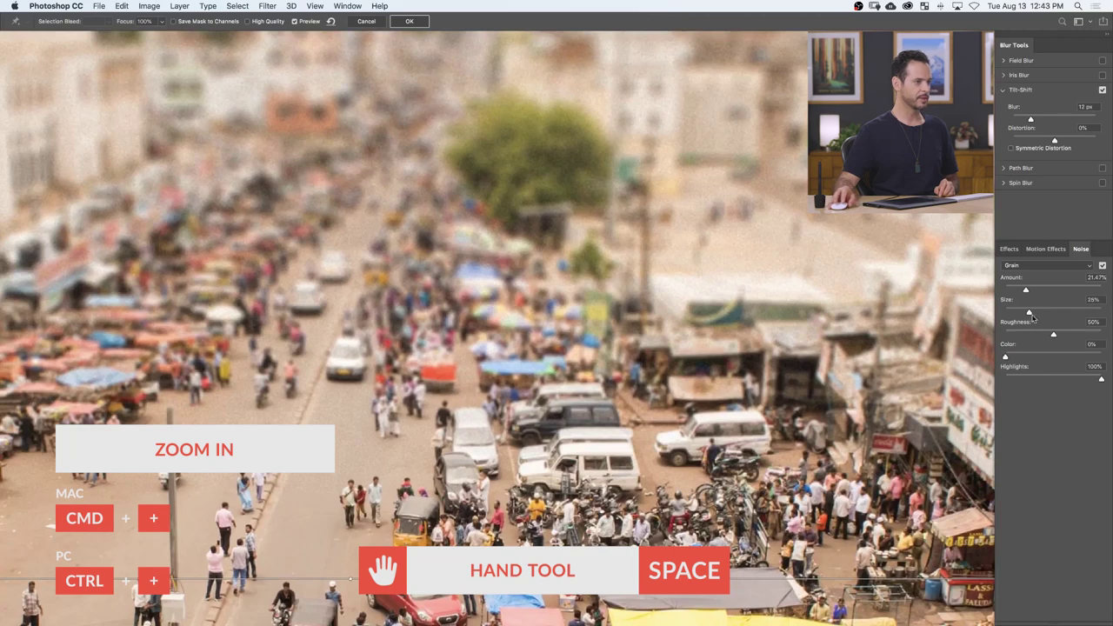
pyautogui.moveTo(1022, 311); pyautogui.dragTo(1017, 312)
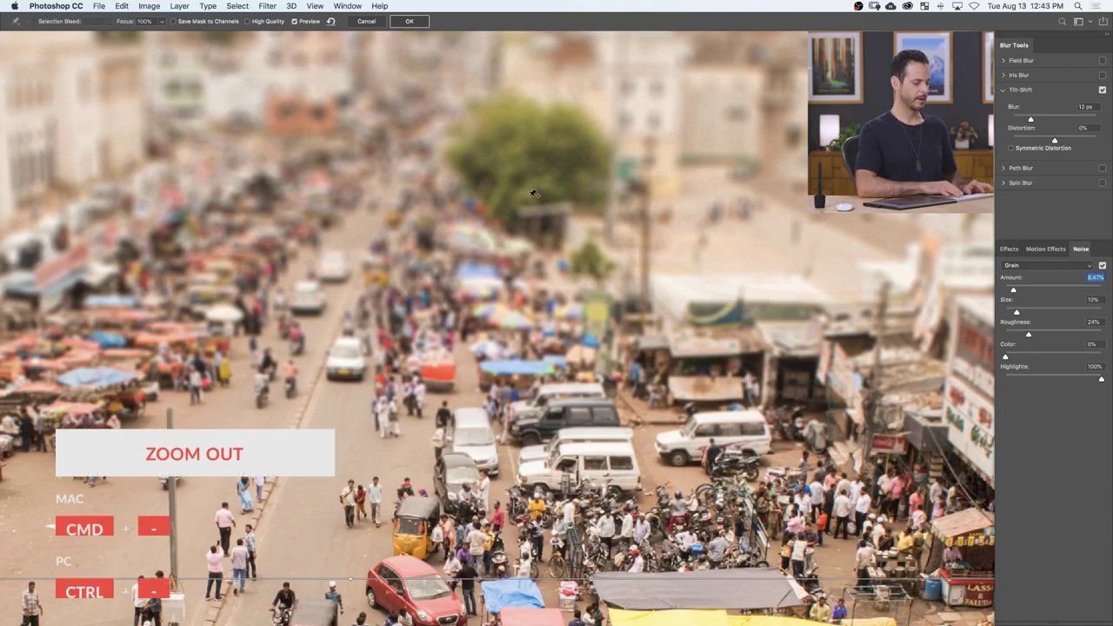
# View the whole photo again, enable High Quality, and apply the Tilt-Shift blur.
pyautogui.press('super+minus')
pyautogui.press('super+minus')
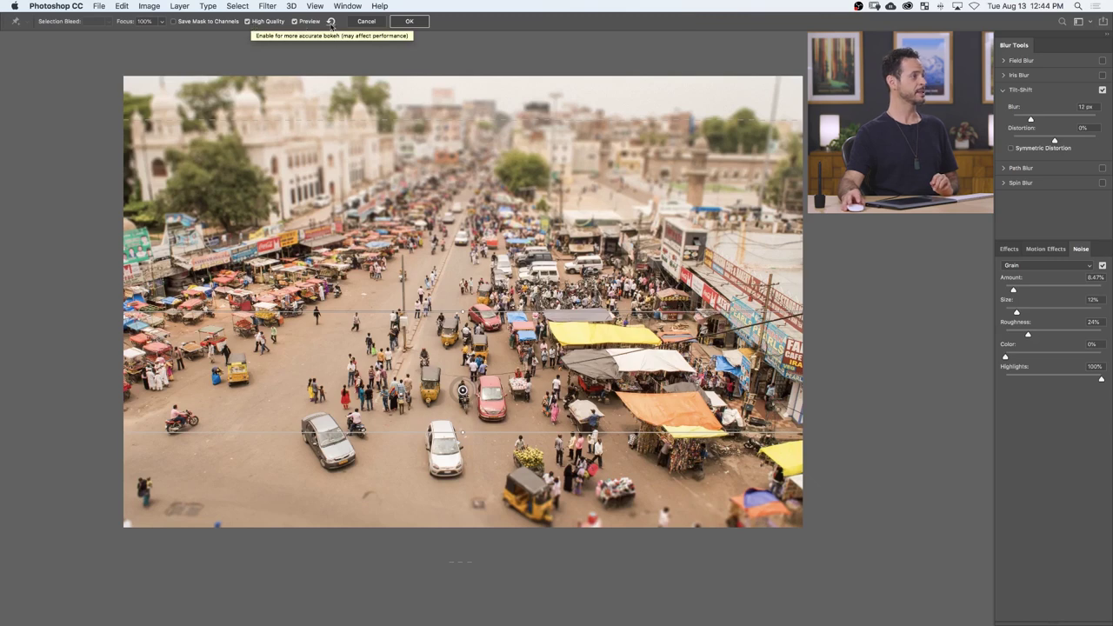
pyautogui.click(409, 22)
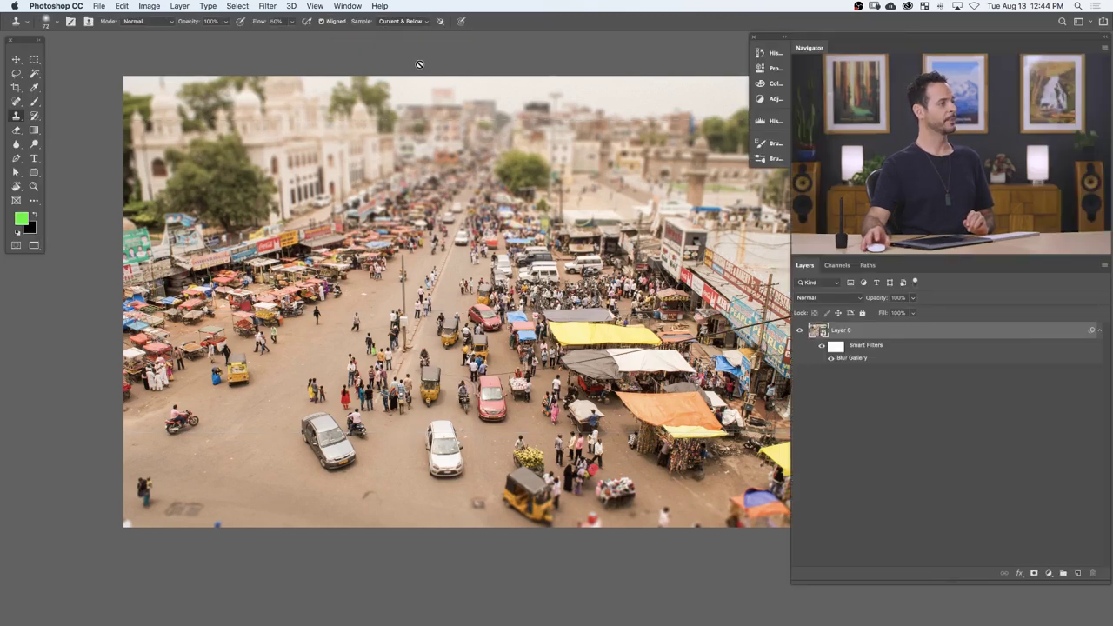
# Reopen the Blur Gallery smart filter on Layer 0 for editing.
pyautogui.hscroll(5, 563, 315)
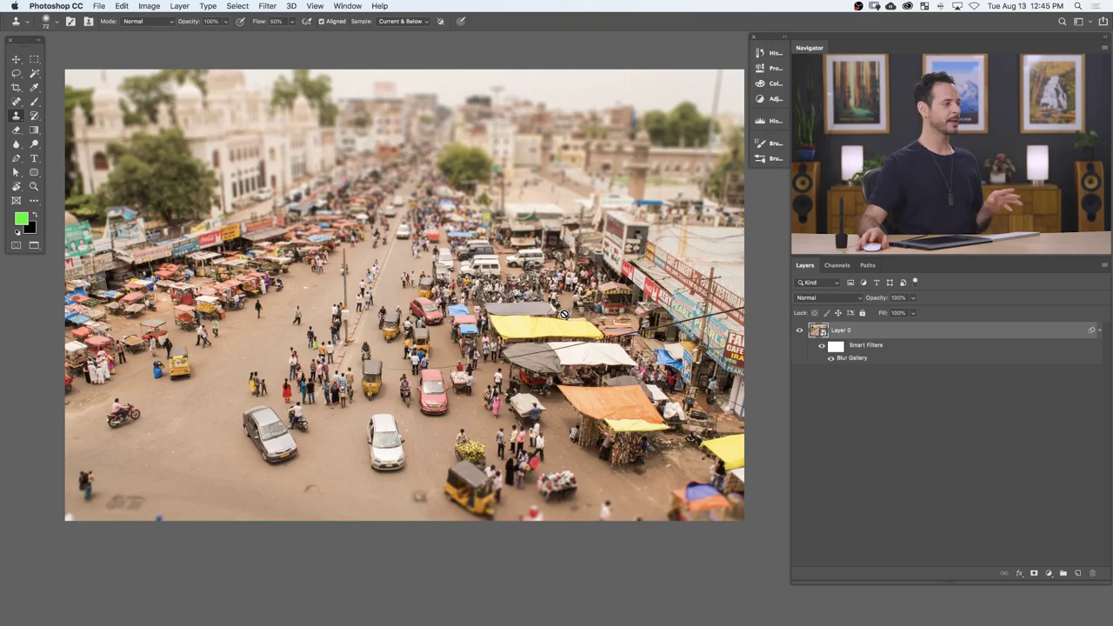
pyautogui.doubleClick(853, 358)
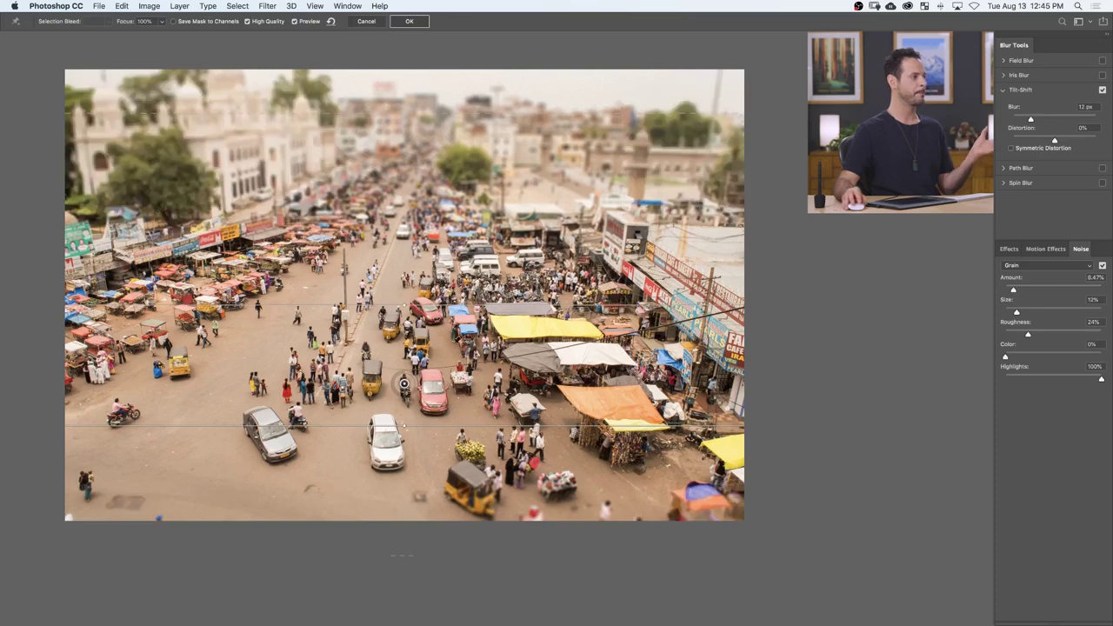
# Narrow the Tilt-Shift focus band around the mid-street cars and rickshaws, end the lower fade just below the photo's bottom edge, and apply the blur.
pyautogui.moveTo(446, 427); pyautogui.dragTo(446, 415)
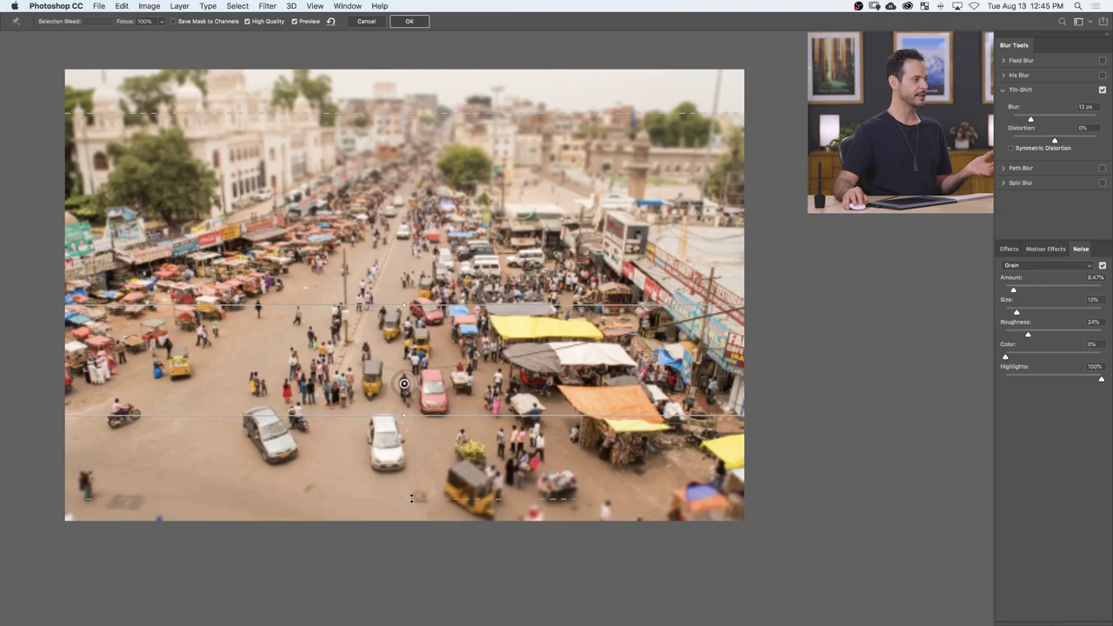
pyautogui.moveTo(403, 302); pyautogui.dragTo(409, 334)
pyautogui.moveTo(405, 384); pyautogui.dragTo(405, 377)
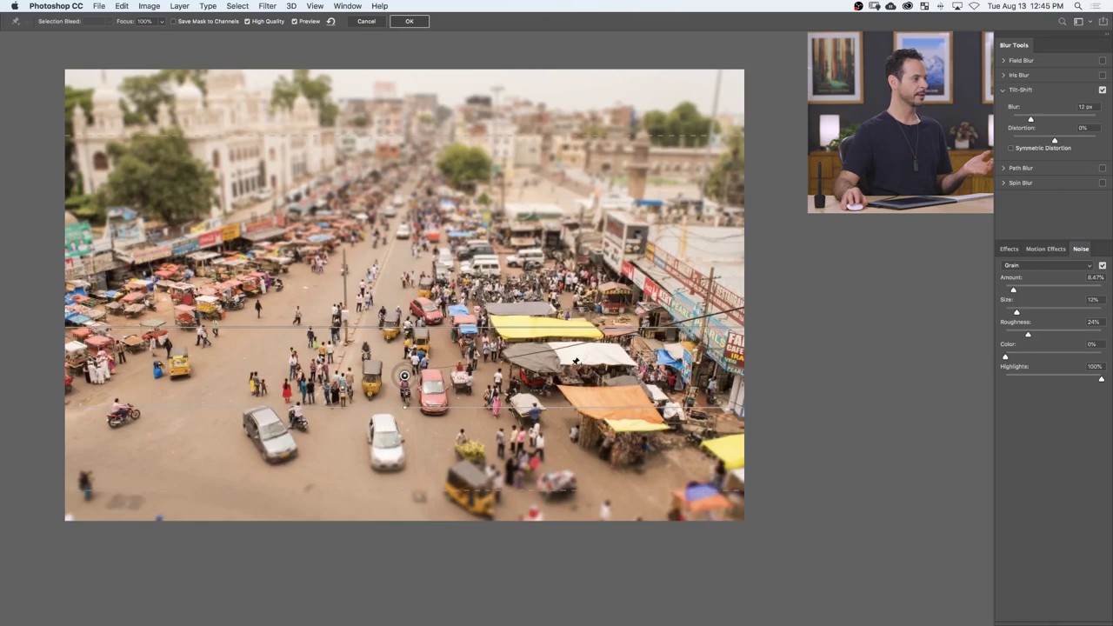
pyautogui.moveTo(468, 493); pyautogui.dragTo(468, 520)
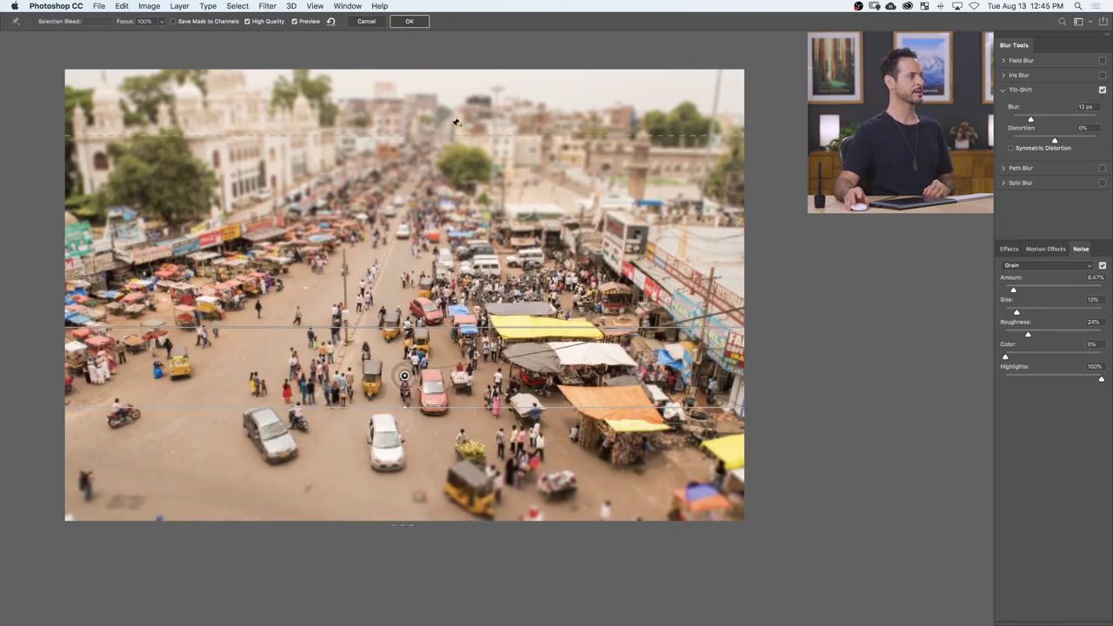
pyautogui.click(409, 23)
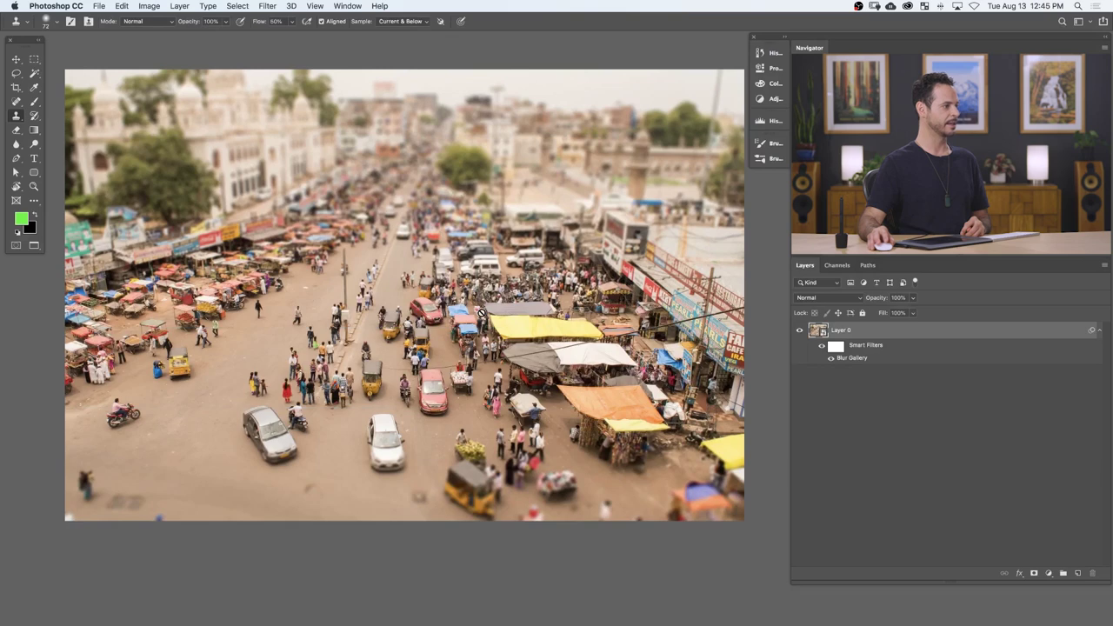
# Reopen the Blur Gallery smart filter, set the blur to 14 px, bring the upper fade limit down to the distant trees, and apply it.
pyautogui.doubleClick(852, 357)
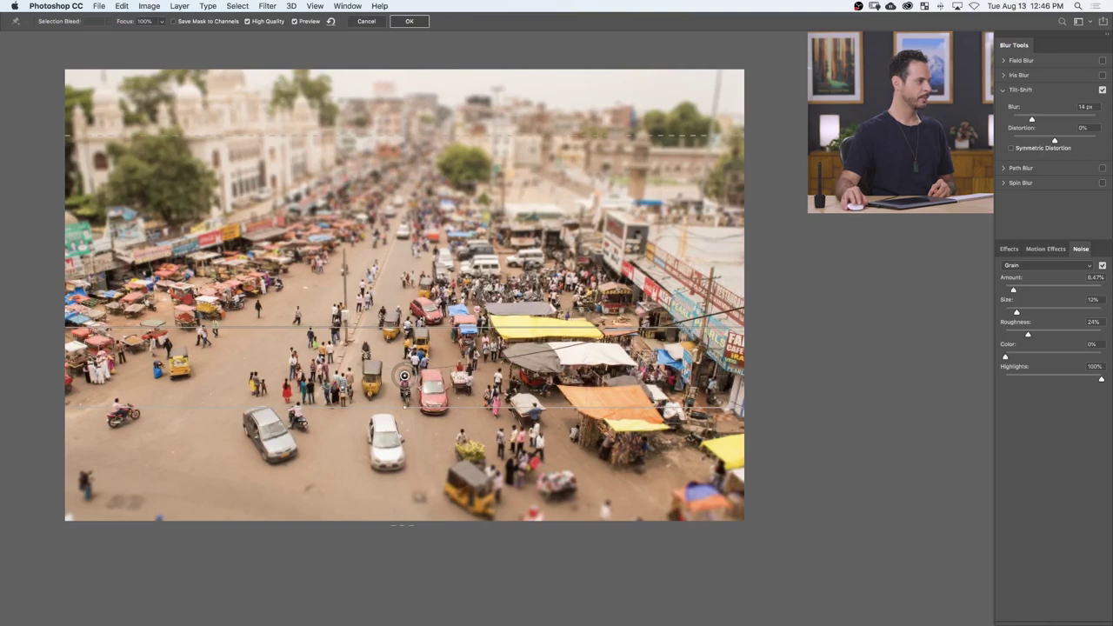
pyautogui.moveTo(415, 138); pyautogui.dragTo(415, 182)
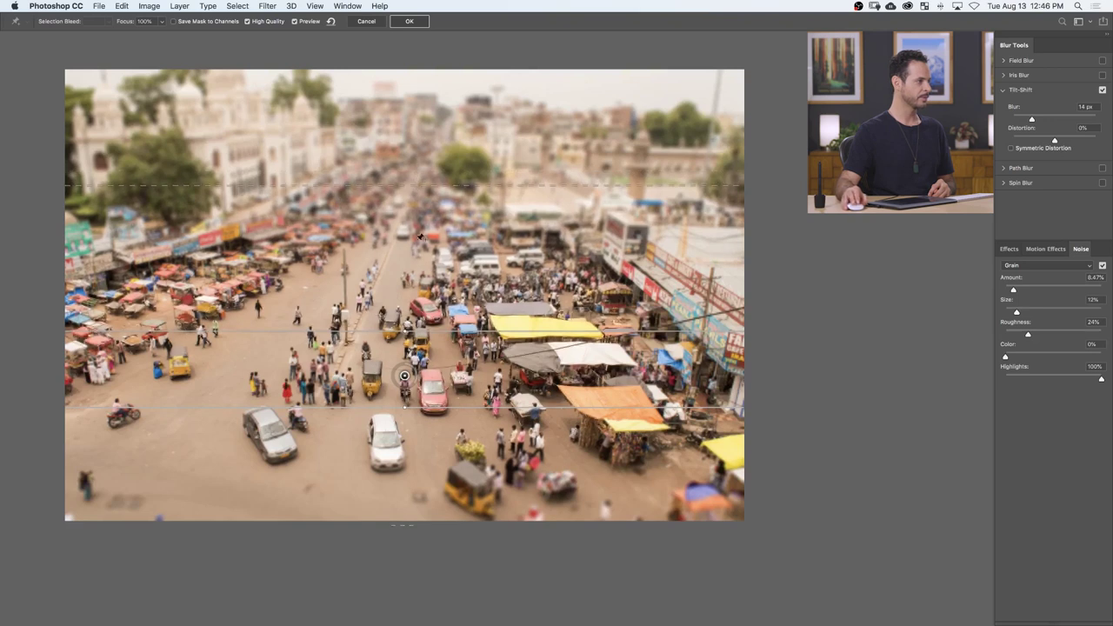
pyautogui.moveTo(434, 330); pyautogui.dragTo(435, 316)
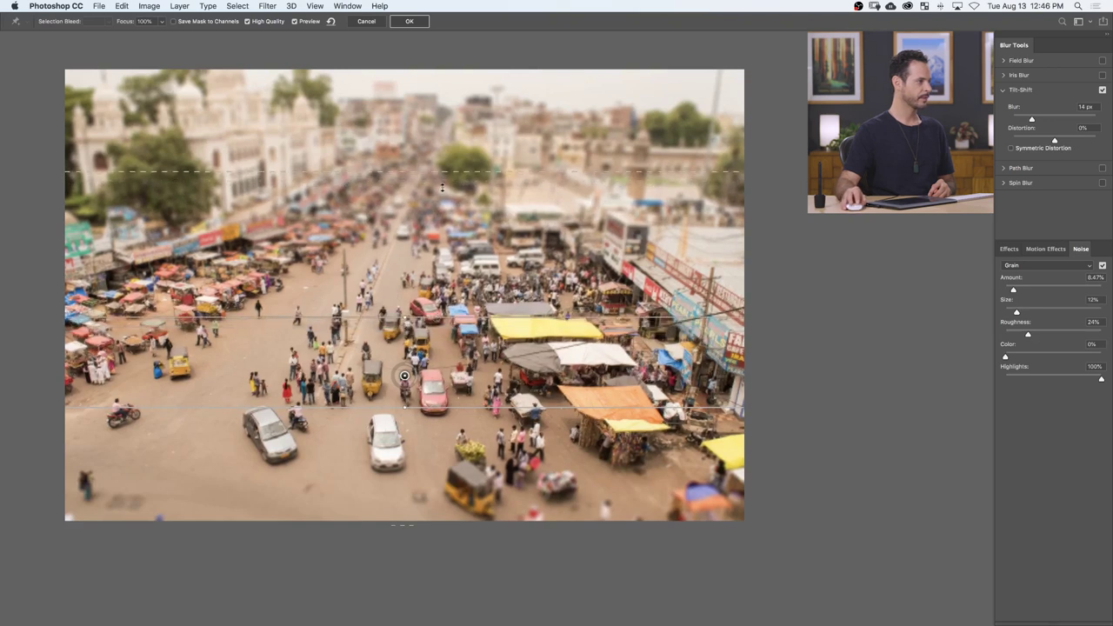
pyautogui.click(409, 22)
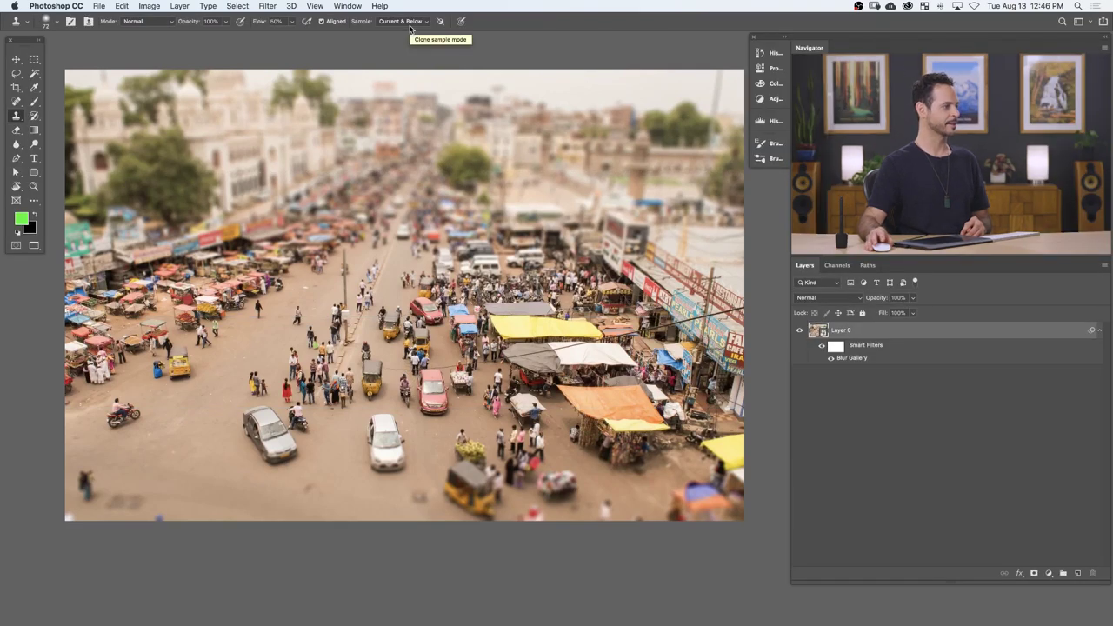